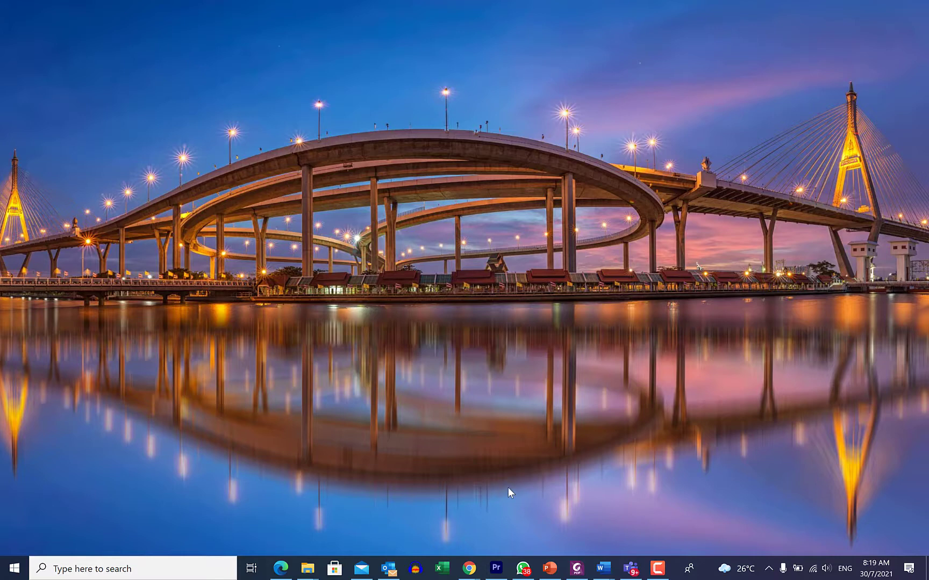
- Download the 22.2 MB Balabolka zip archive from the Balabolka page in Chrome and reveal it in Downloads
key("alt+Tab")
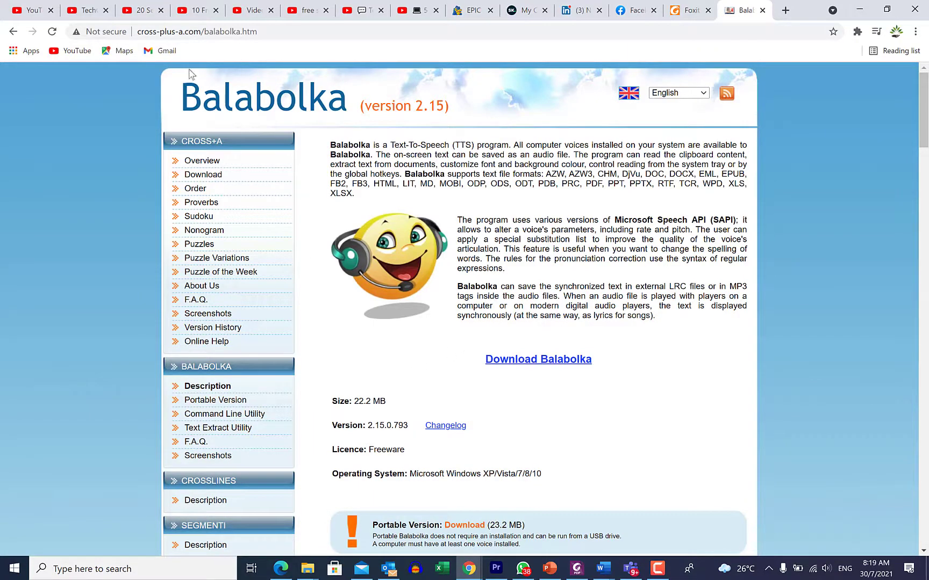
left_click(251, 36)
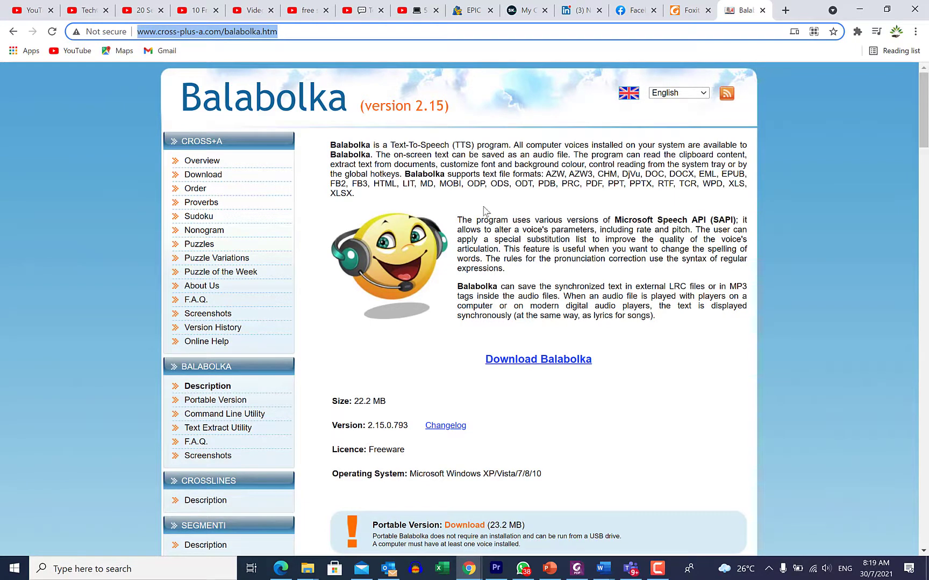
left_click(530, 366)
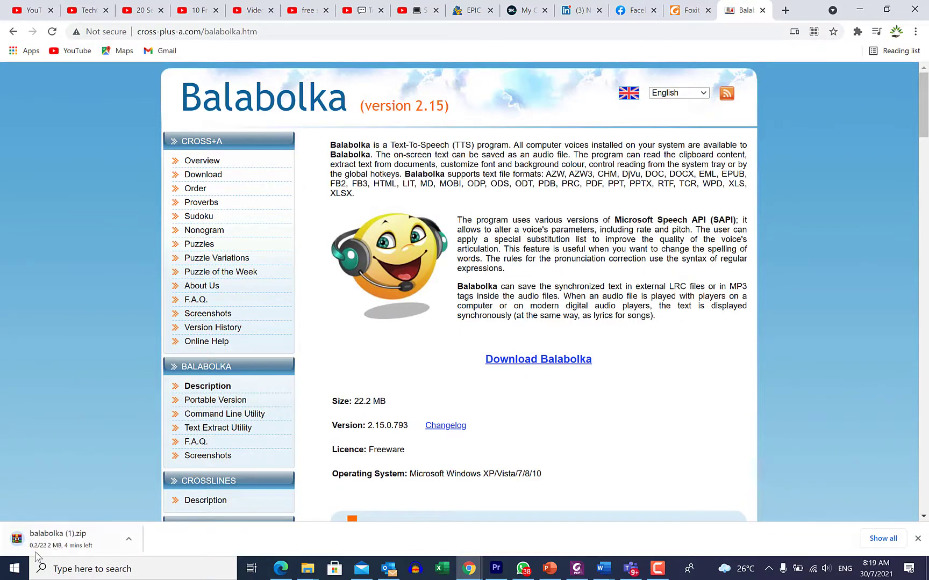
left_click(129, 540)
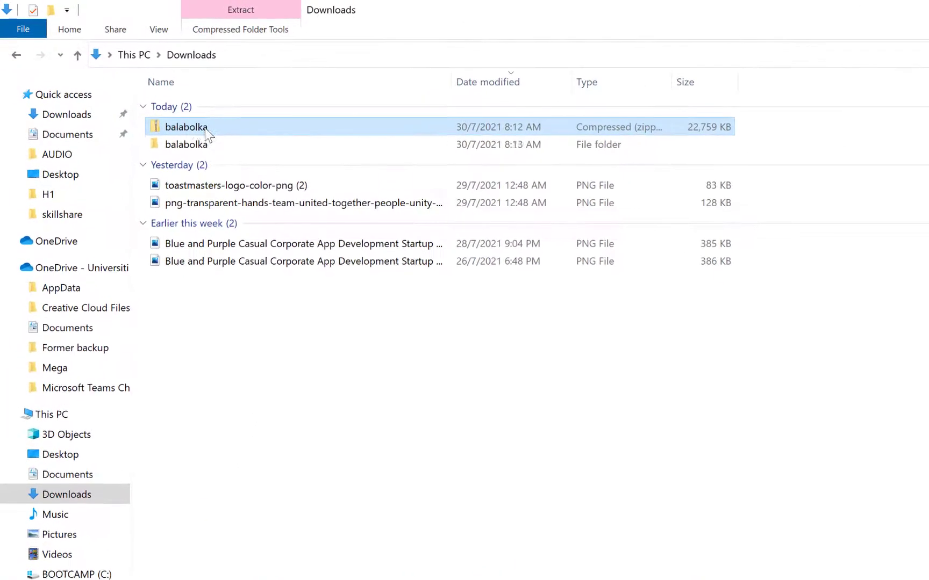
- Extract the Balabolka zip into a balabolka folder, open it and select the setup program
right_click(142, 93)
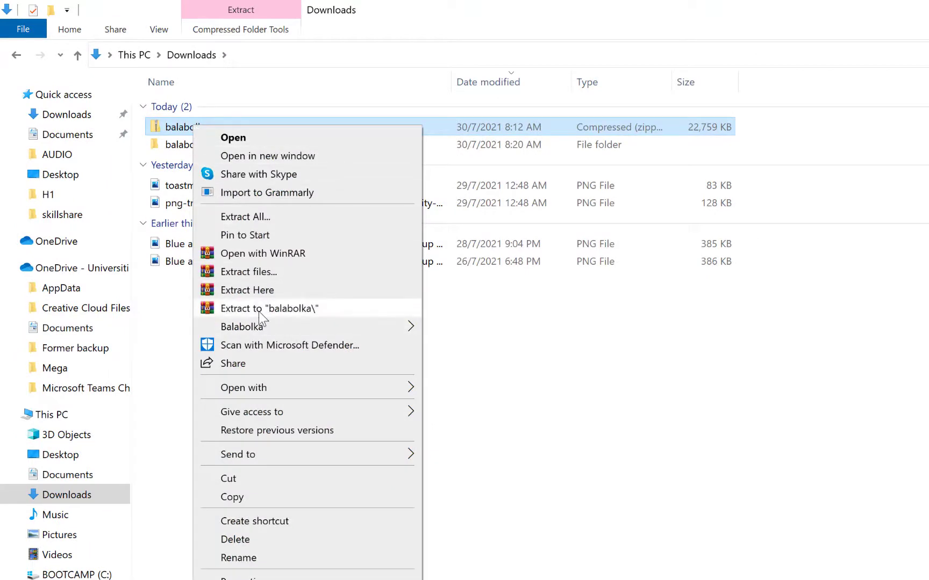
left_click(134, 317)
left_click(222, 145)
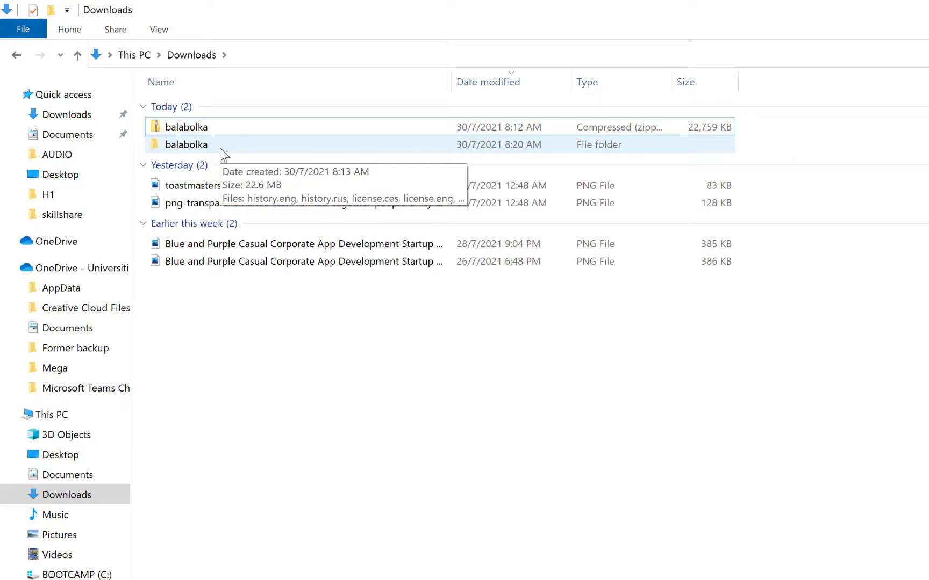
left_click(220, 148)
double_click(220, 148)
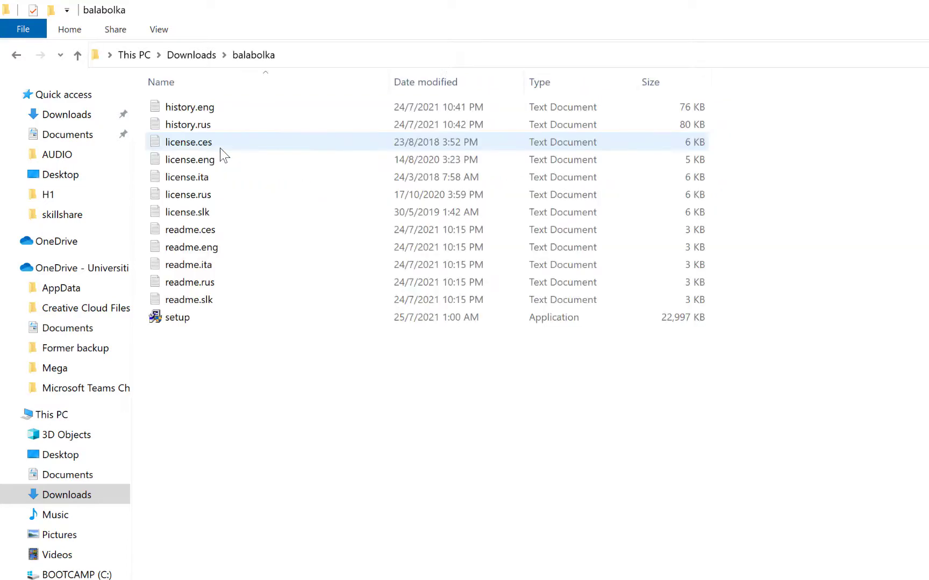
left_click(227, 315)
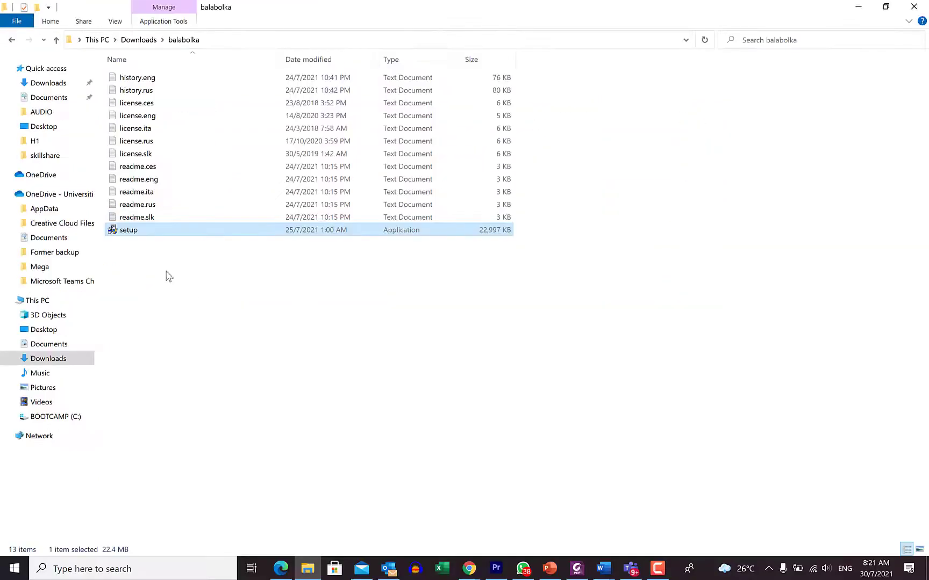
- Install Balabolka in English to C:\Program Files (x86)\Balabolka with default settings and launch it
double_click(151, 234)
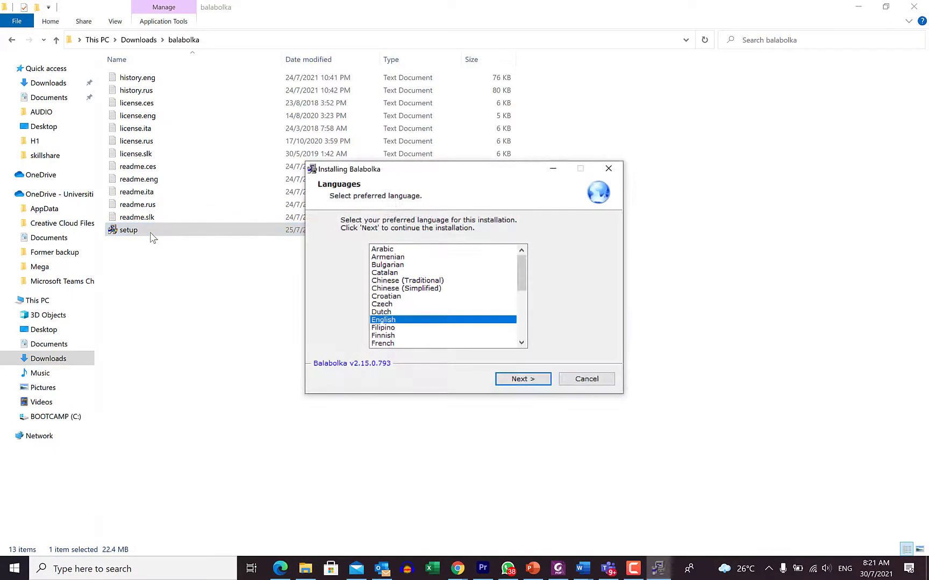
left_click(510, 380)
left_click(508, 378)
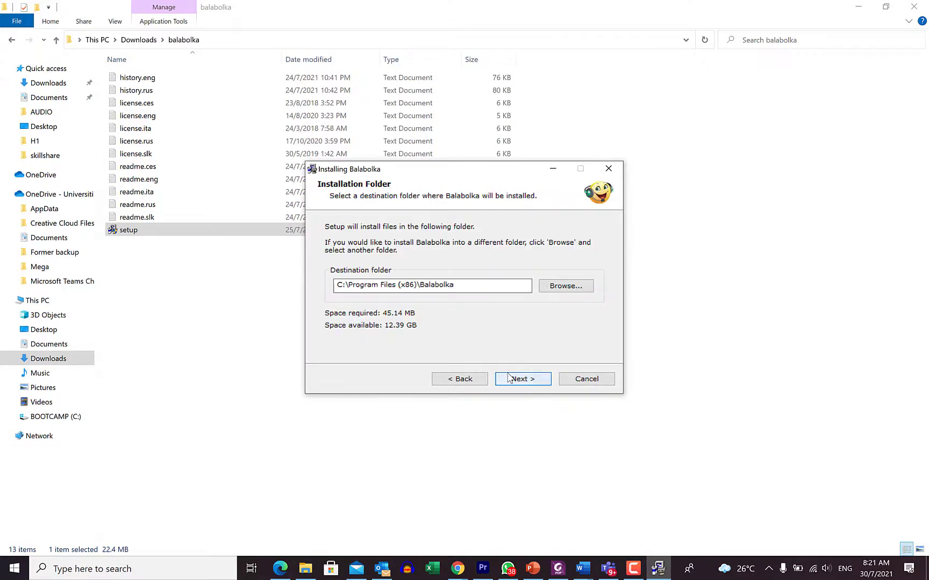
left_click(508, 378)
left_click(509, 378)
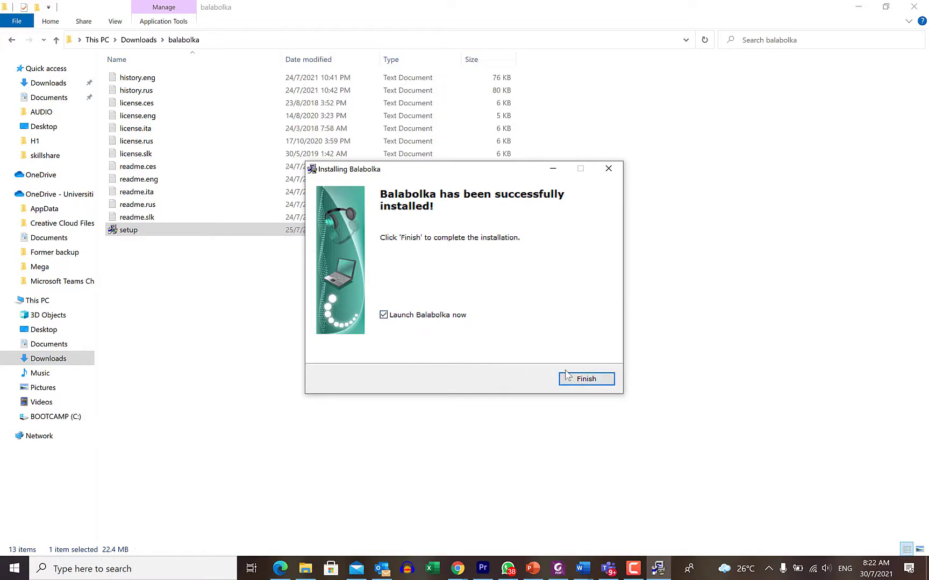
left_click(583, 383)
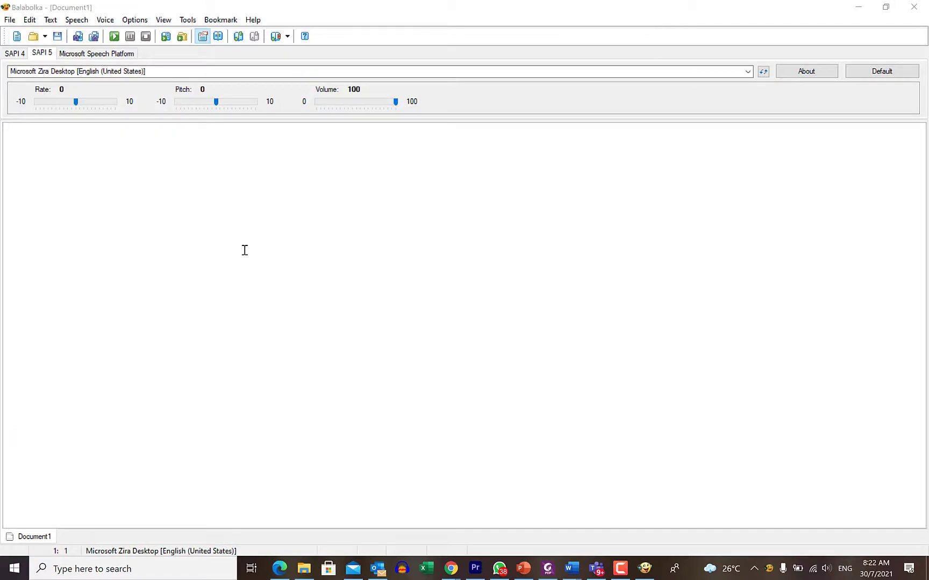
- Paste the 'Welcome to Epic Mentorship…' sentence into the empty Document1
left_click(35, 146)
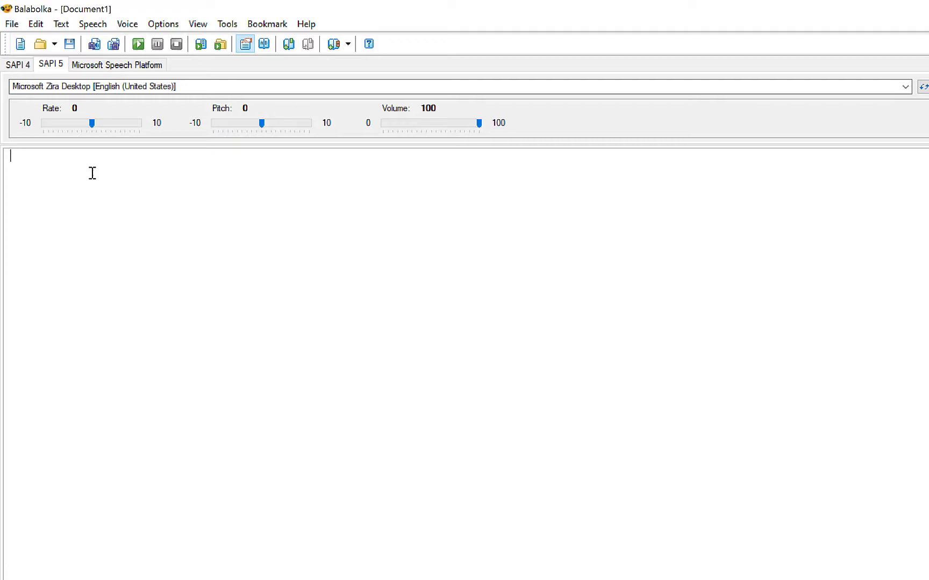
type("Welcome to Epic Mentorship where we glare your ideas on different topics. Remember to subscribe to our channel to keep enjoying videos like this.")
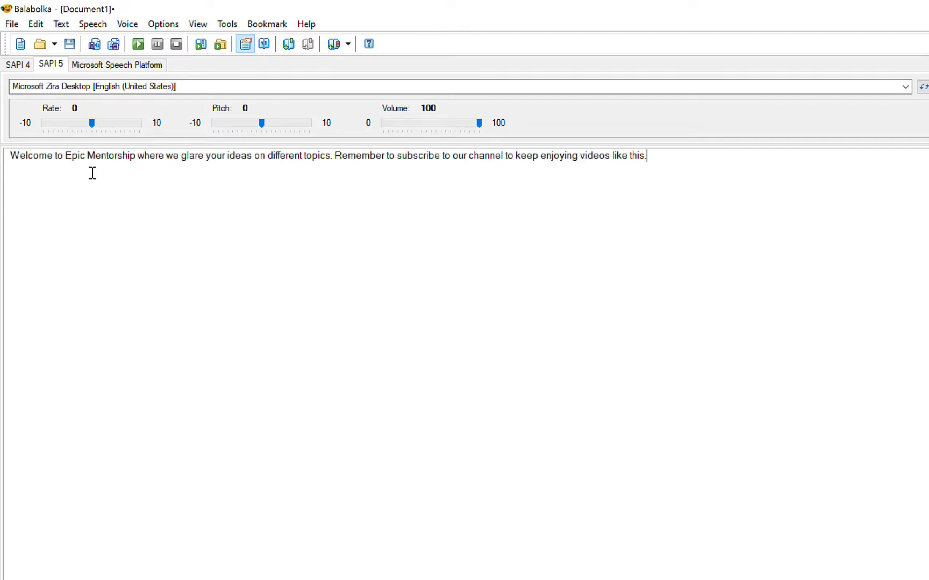
left_click(205, 88)
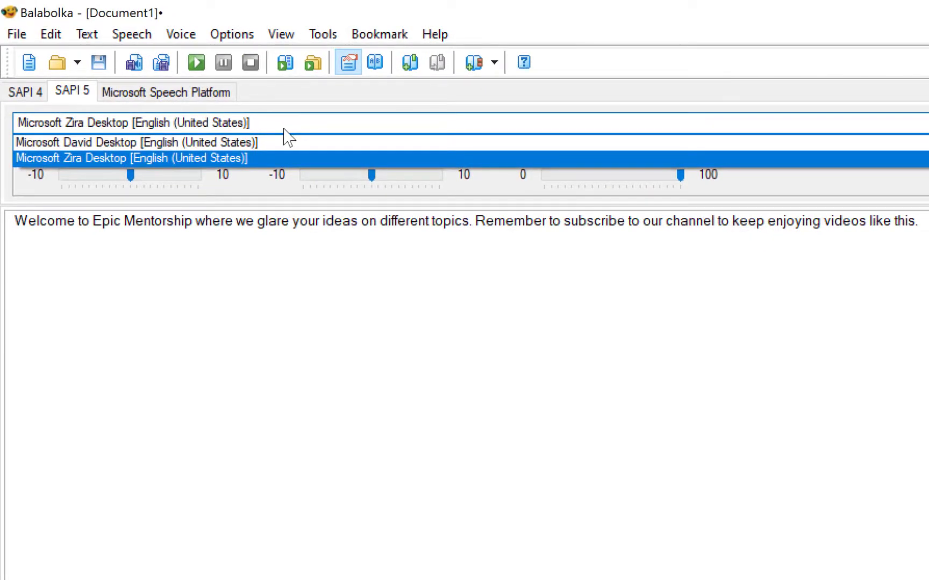
- Read the sentence with the Microsoft David Desktop voice, pausing partway through
left_click(279, 143)
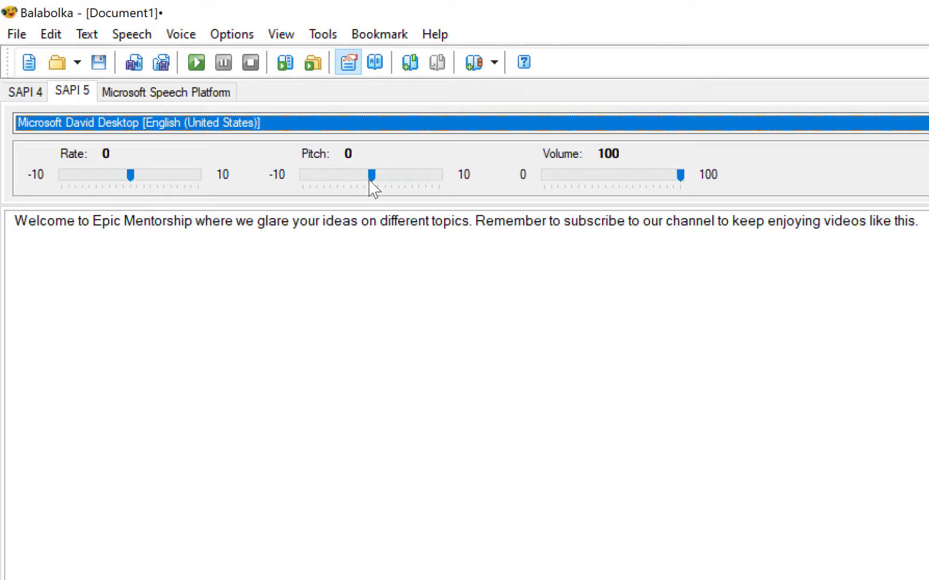
mouse_move(609, 177)
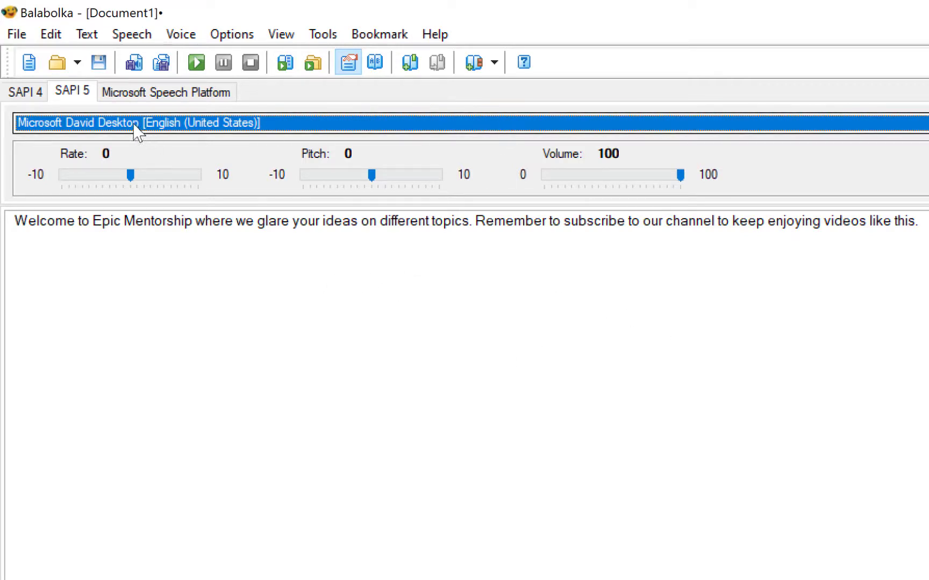
left_click(196, 67)
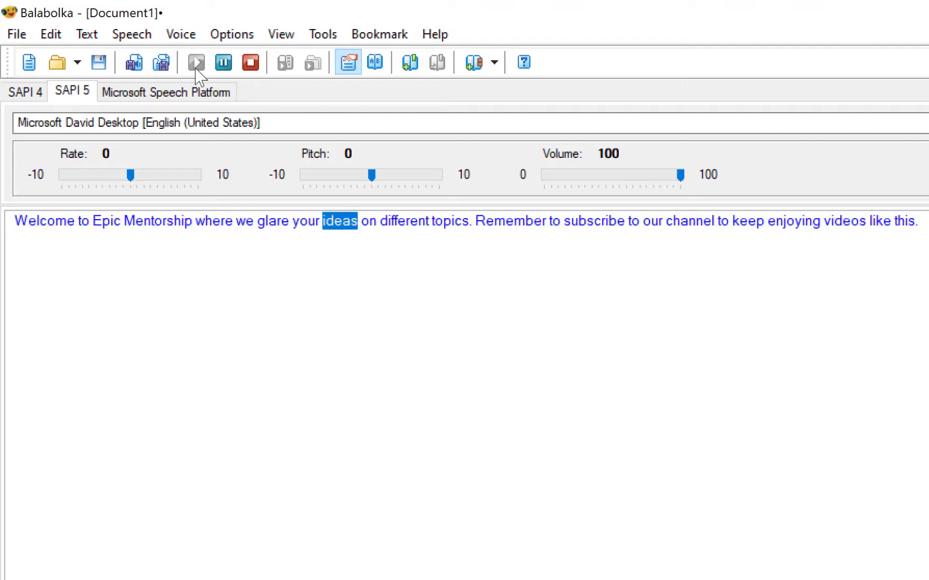
left_click(219, 69)
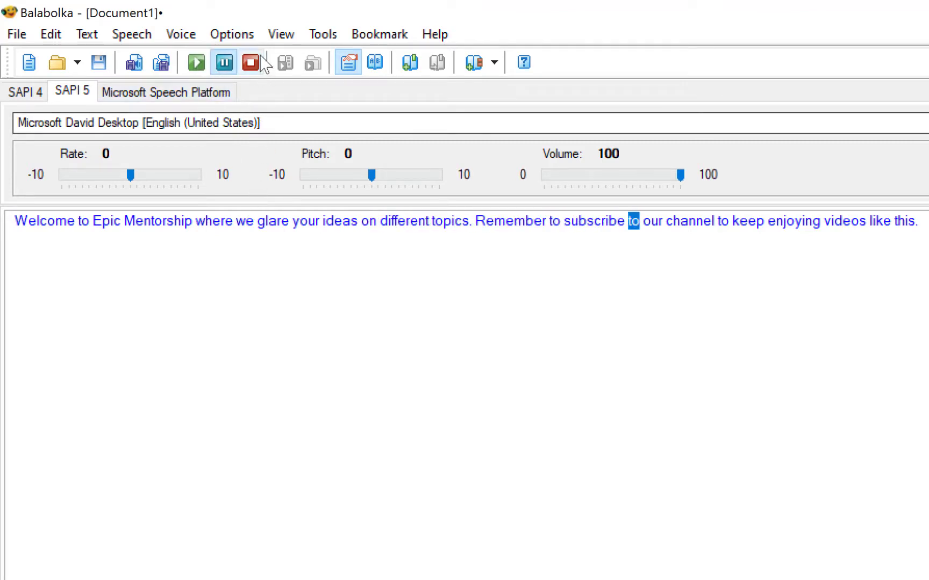
- Switch to Microsoft Zira Desktop and read the whole text aloud, then stop playback
left_click(196, 125)
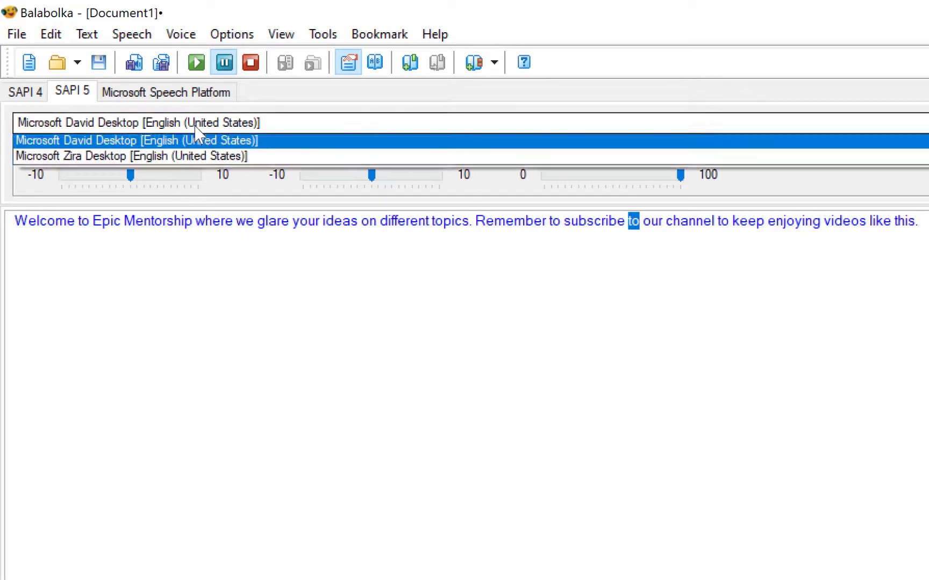
left_click(203, 159)
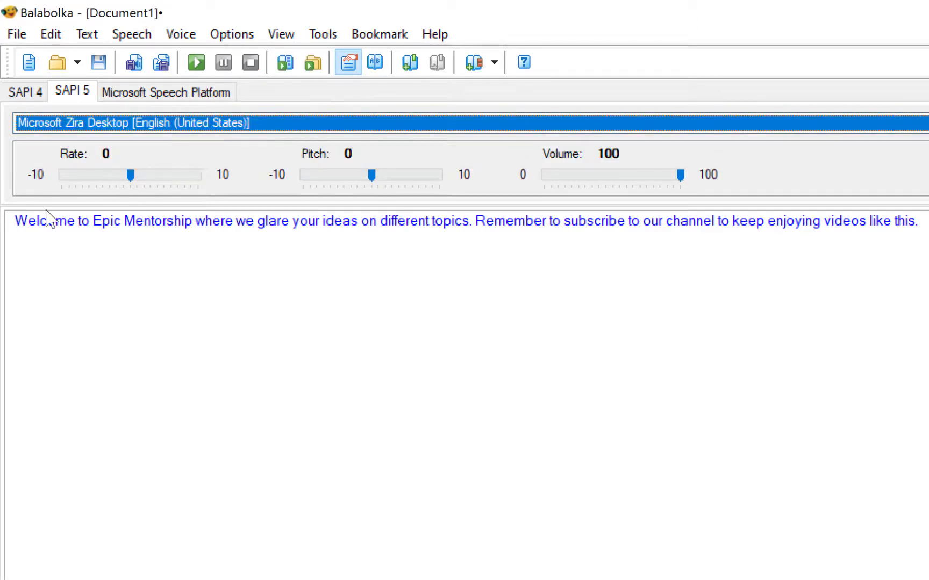
left_click(18, 221)
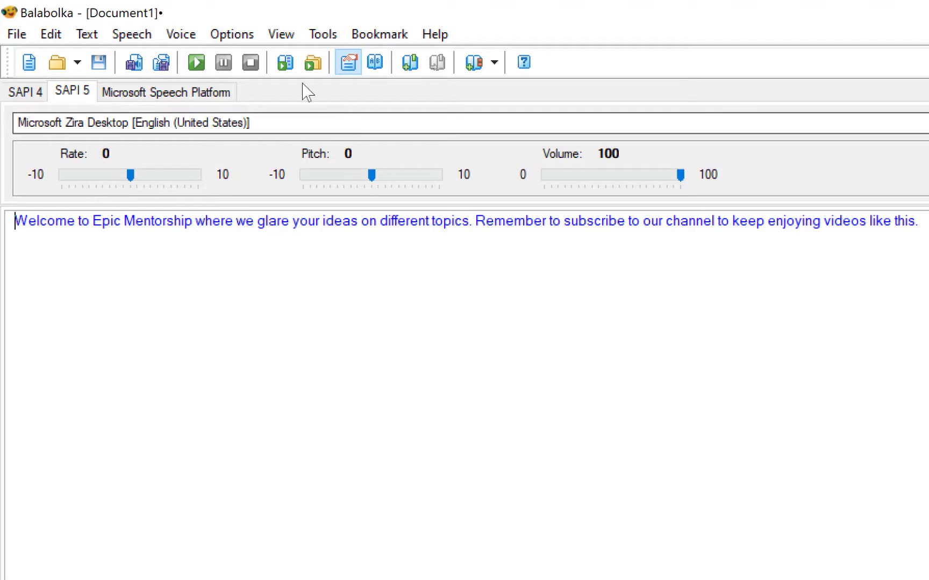
left_click(198, 64)
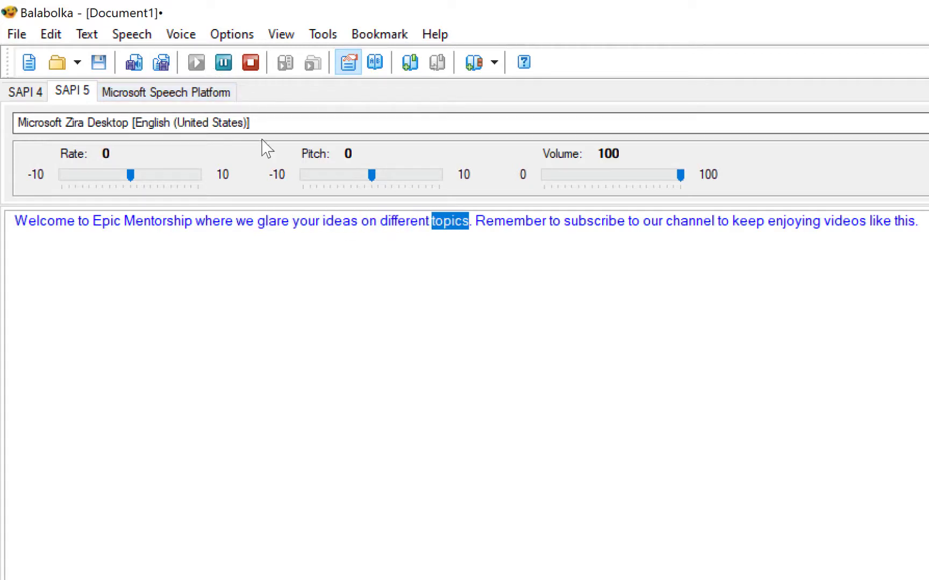
left_click(252, 64)
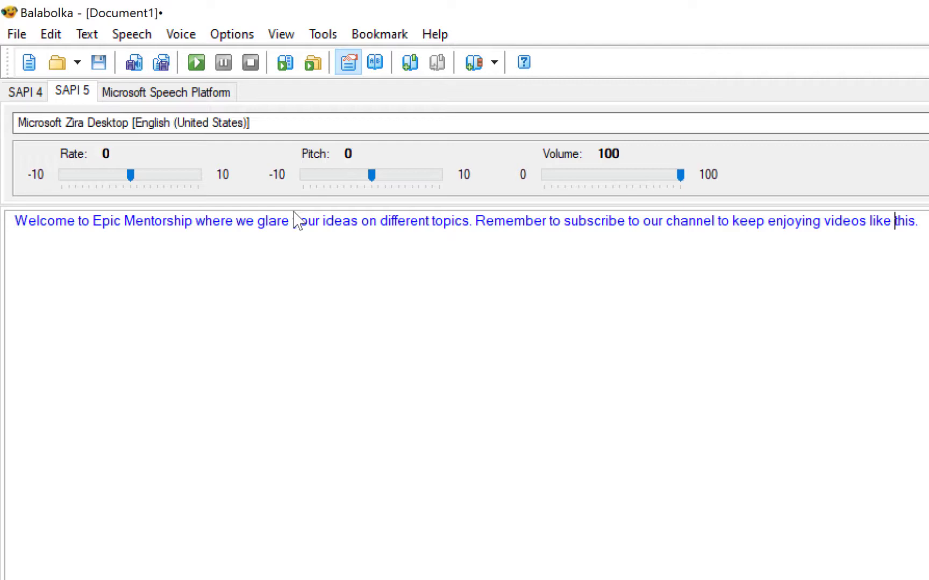
- Open Tools > Use Online TTS Service and paste the welcome sentence into the IBM Watson text box
left_click(325, 35)
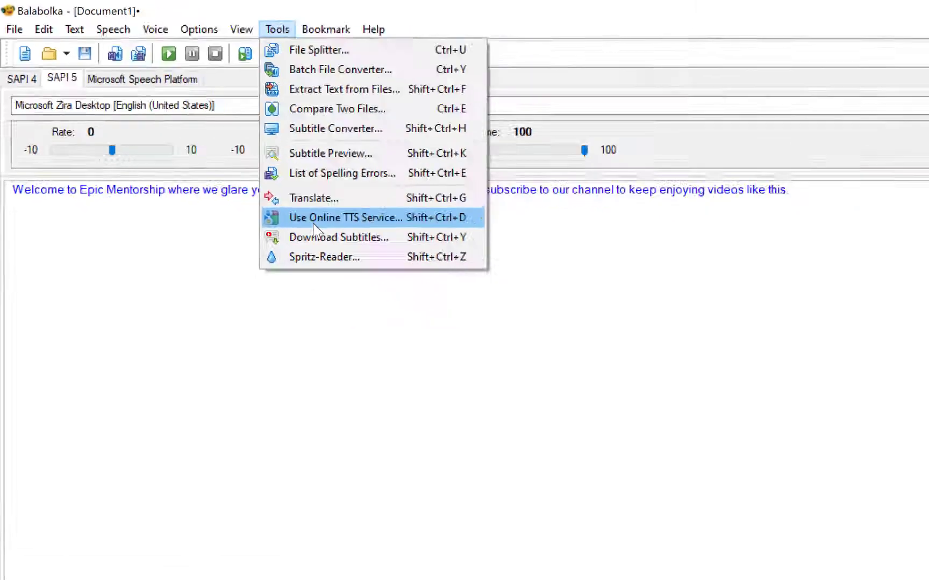
left_click(215, 156)
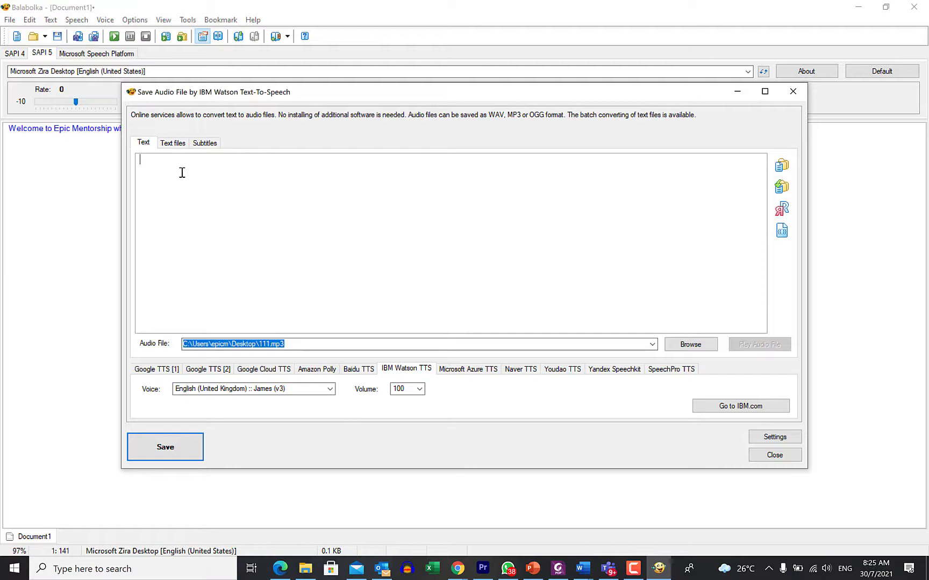
type("Welcome to Epic Mentorship where we glare your ideas on different topics. Remember to subscribe to our channel to keep enjoying videos like this.")
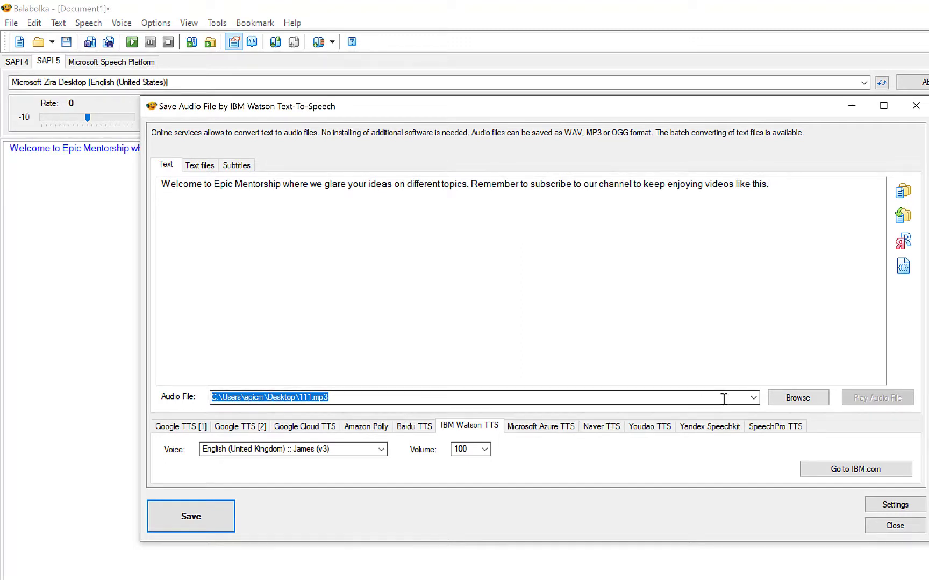
- Browse and save the IBM Watson output as 'audio 1' on the Desktop
left_click(797, 399)
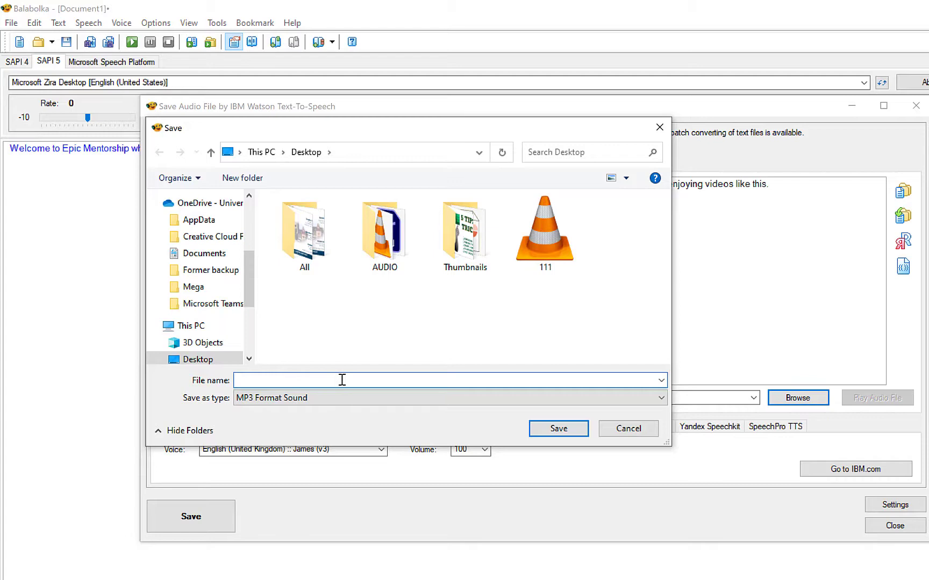
type("audio 1")
left_click(540, 430)
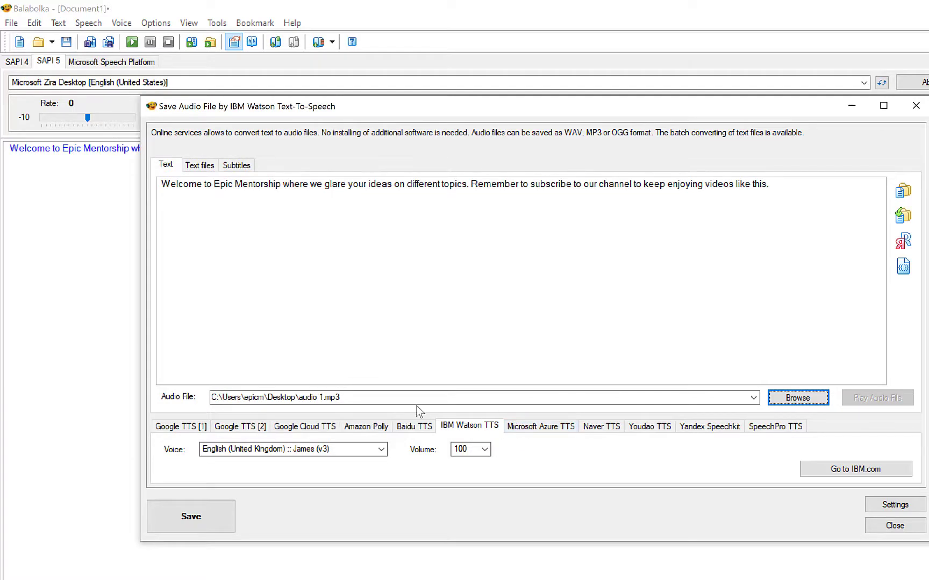
left_click(180, 429)
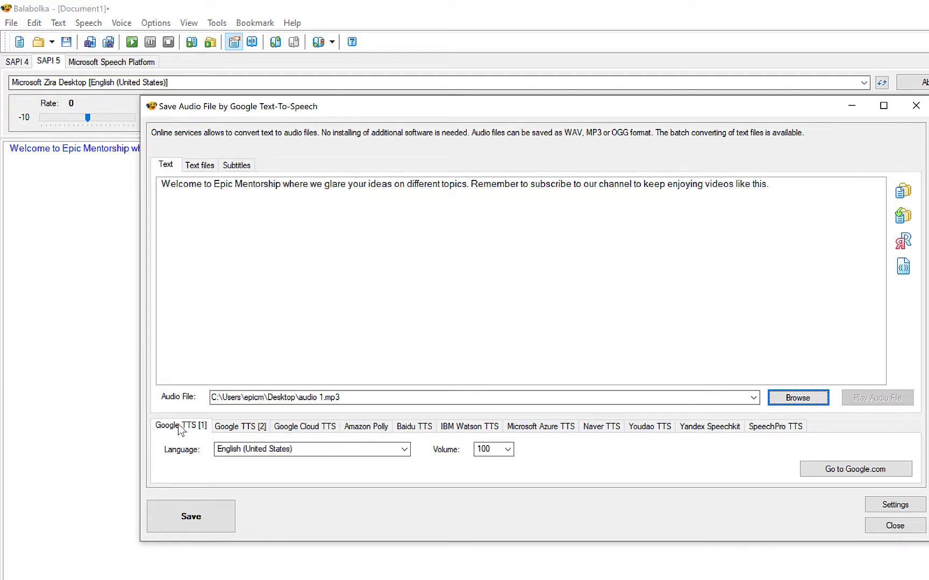
left_click(231, 428)
left_click(298, 434)
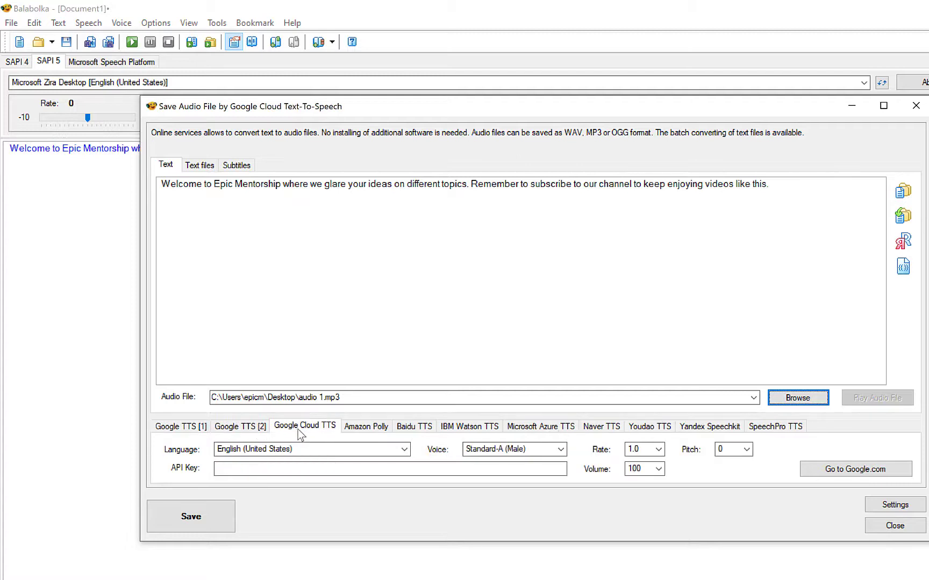
left_click(370, 429)
left_click(409, 428)
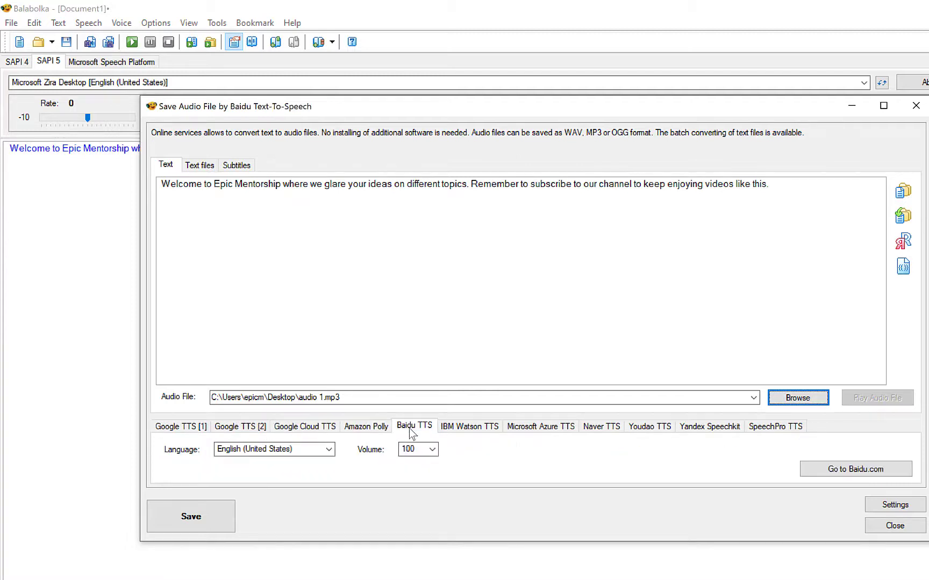
left_click(464, 425)
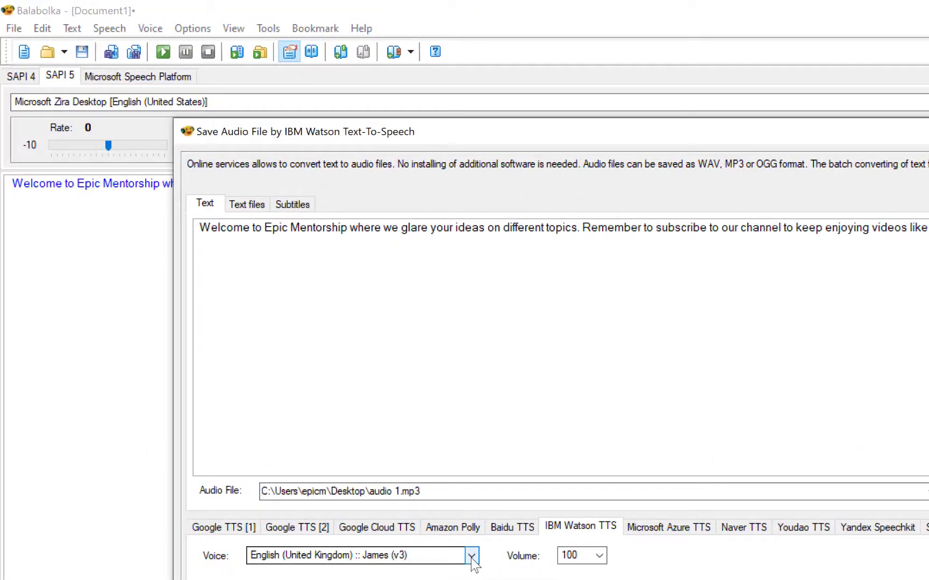
left_click(471, 557)
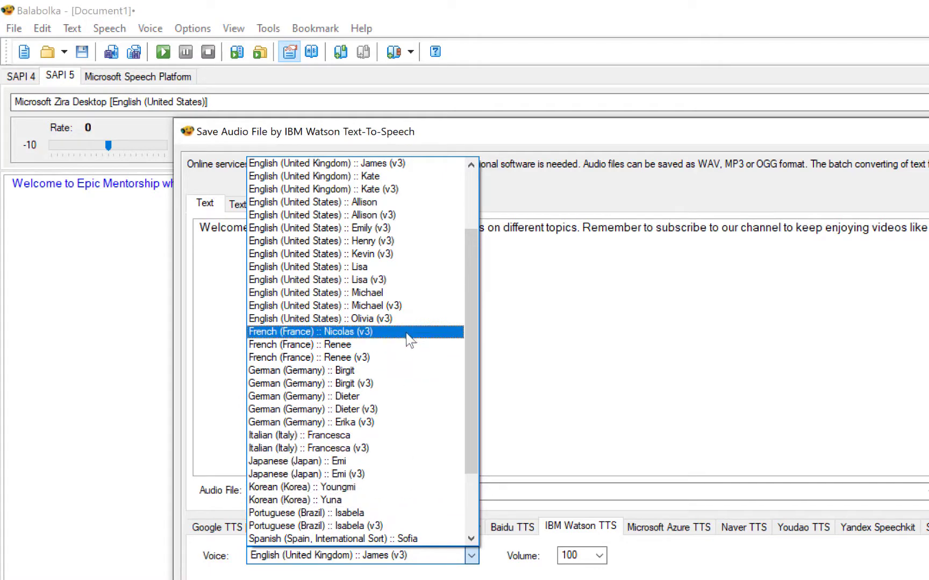
left_click_drag(472, 327, 481, 264)
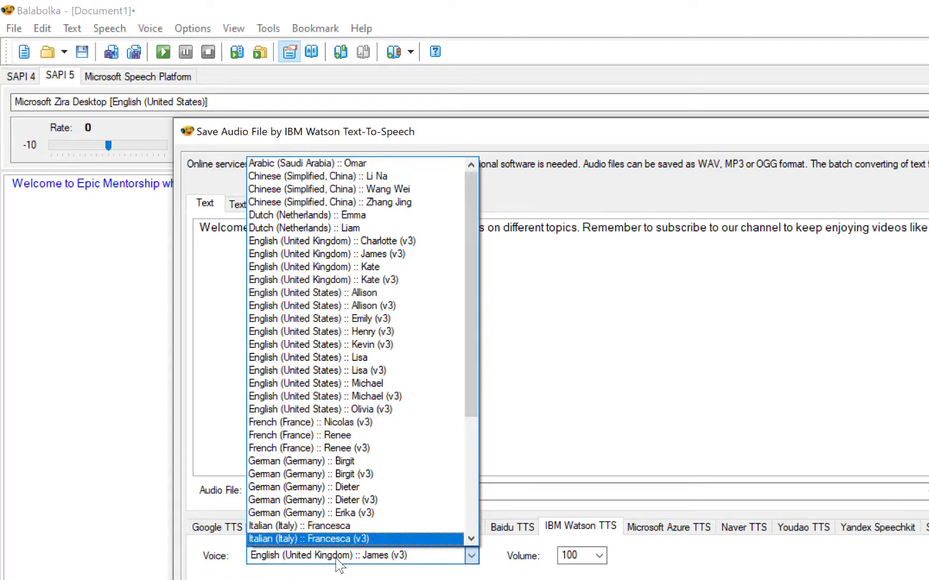
left_click(368, 563)
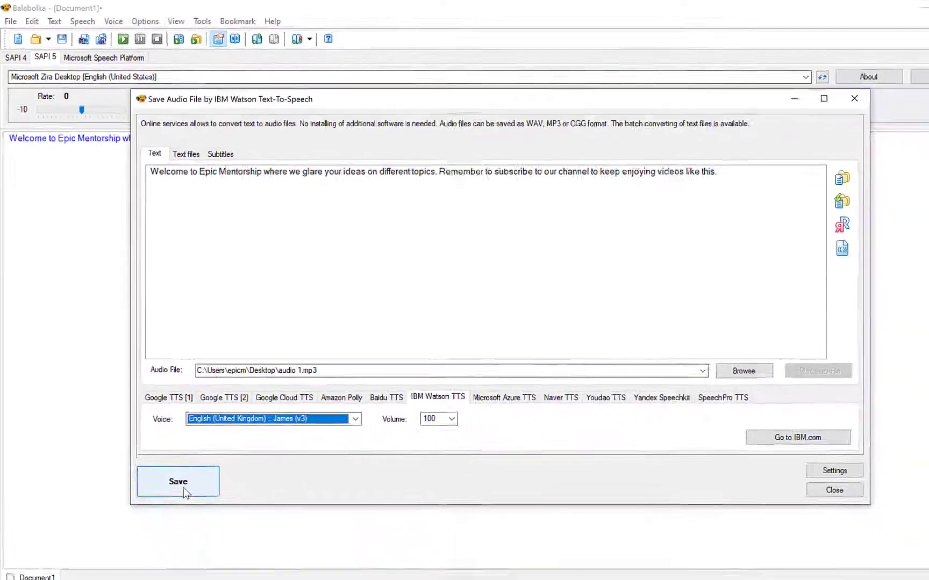
- Generate the IBM Watson audio, then select the new audio 1.mp3 on the Desktop in File Explorer
left_click(167, 450)
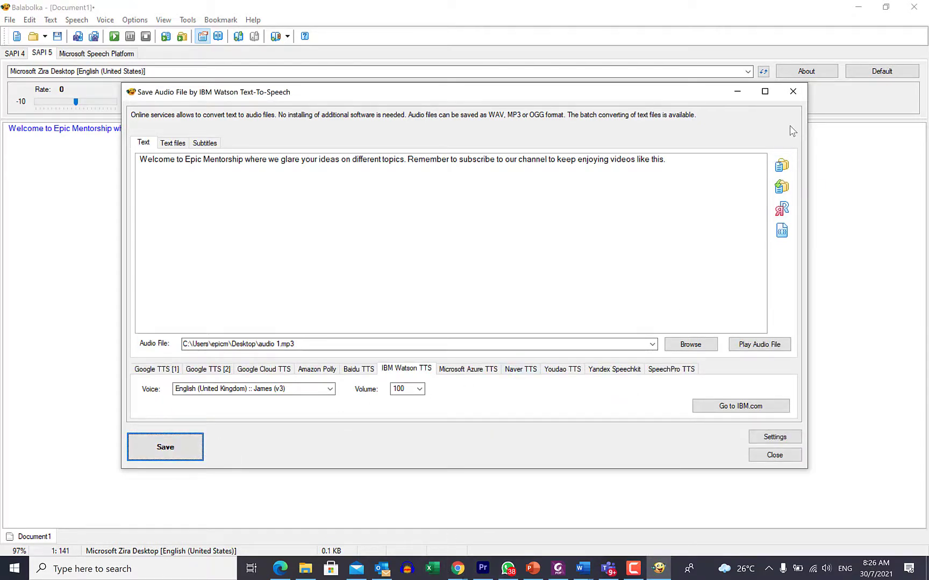
left_click(305, 568)
left_click(544, 101)
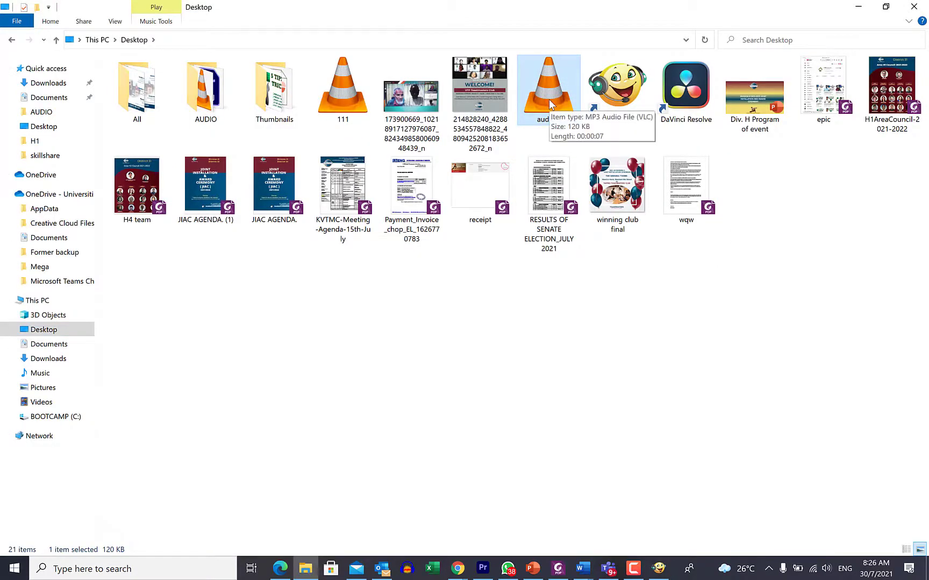
- Open audio 1.mp3 from the Desktop to play it in VLC
double_click(549, 102)
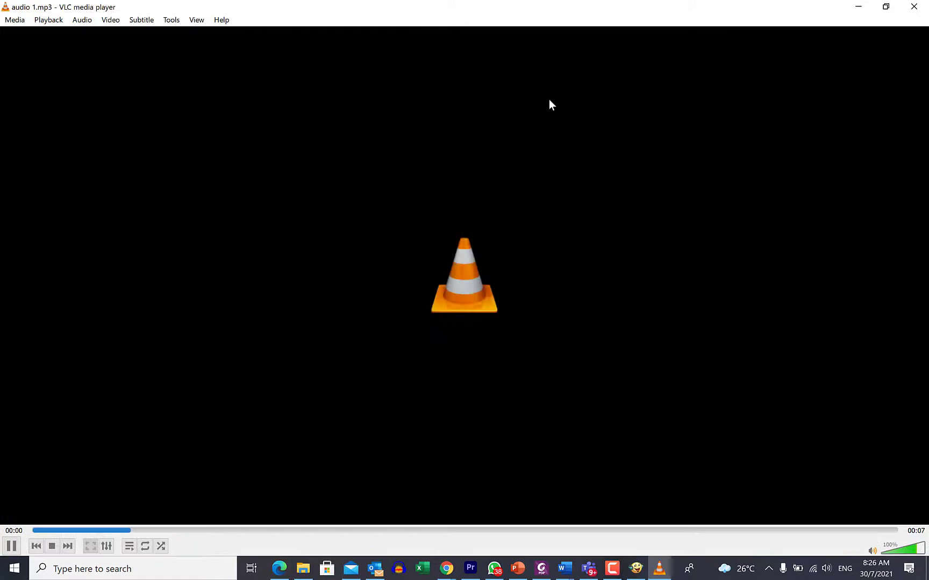